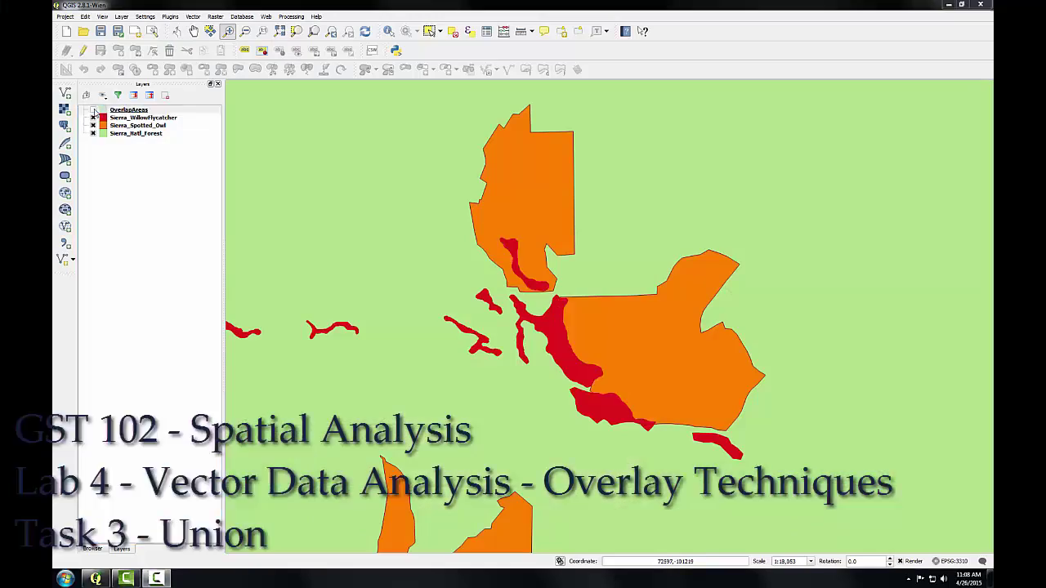
Turn on the OverlapAreas layer, toggling it off and on to compare the cream overlap zones
{"action": "left_click", "coordinate": [93, 110]}
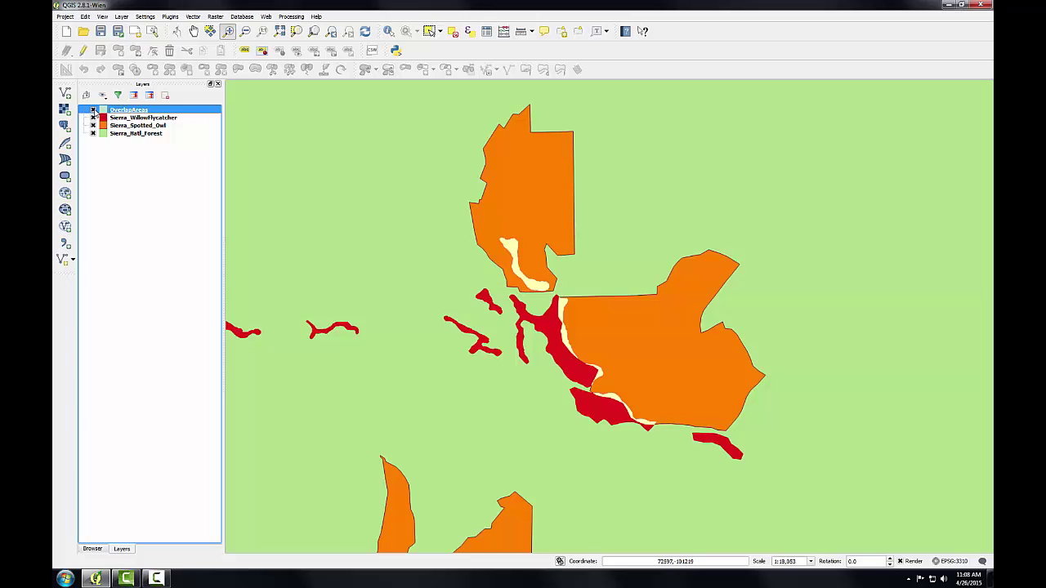
{"action": "left_click", "coordinate": [93, 110]}
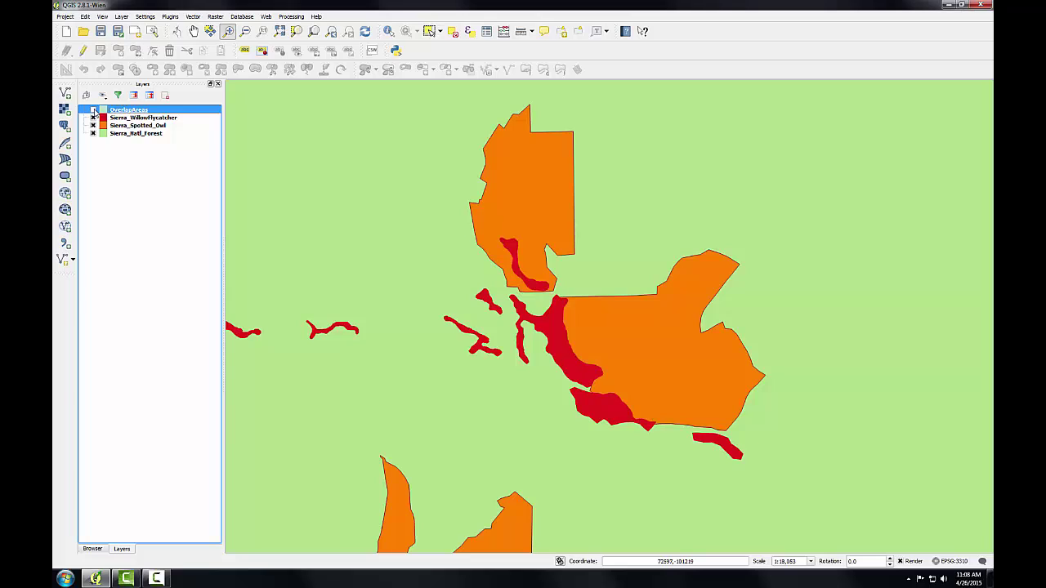
{"action": "left_click", "coordinate": [94, 110]}
{"action": "left_click", "coordinate": [93, 111]}
{"action": "left_click", "coordinate": [93, 111]}
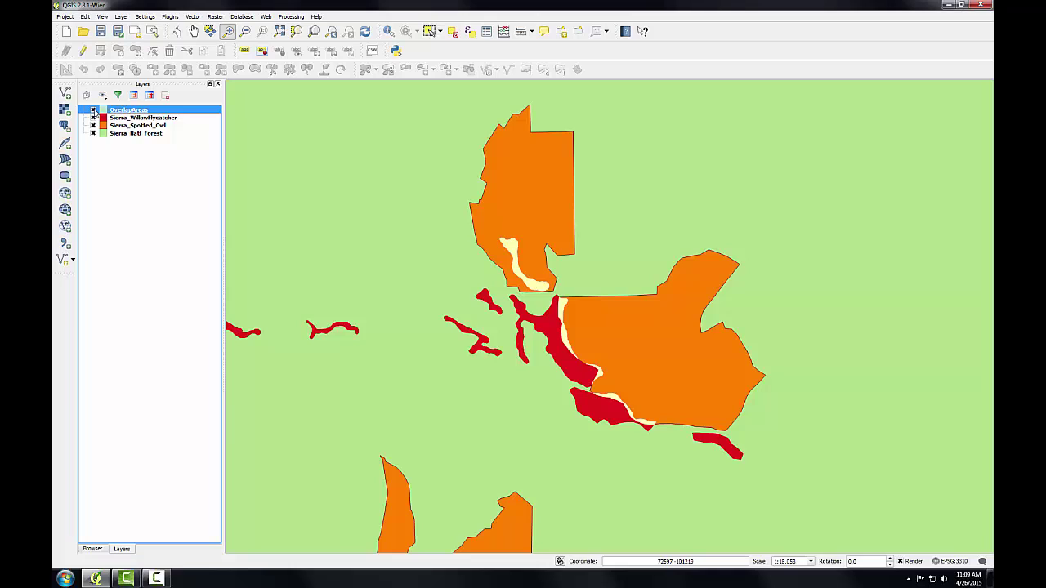
Start a Union with Sierra_Spotted_Owl as input and Sierra_WillowFlycatcher as the union layer
{"action": "left_click", "coordinate": [192, 16]}
{"action": "mouse_move", "coordinate": [210, 57]}
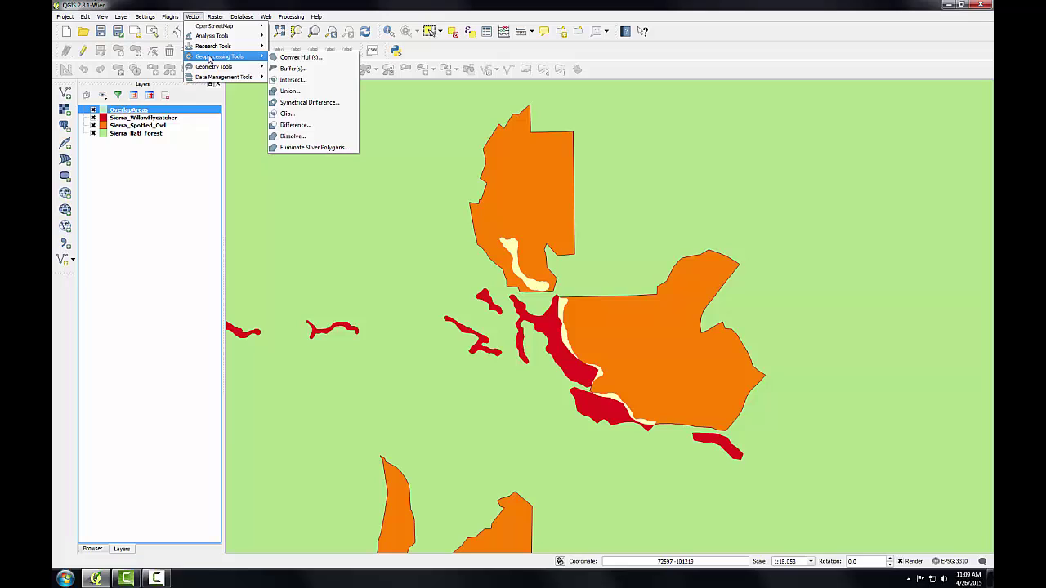
{"action": "left_click", "coordinate": [301, 91]}
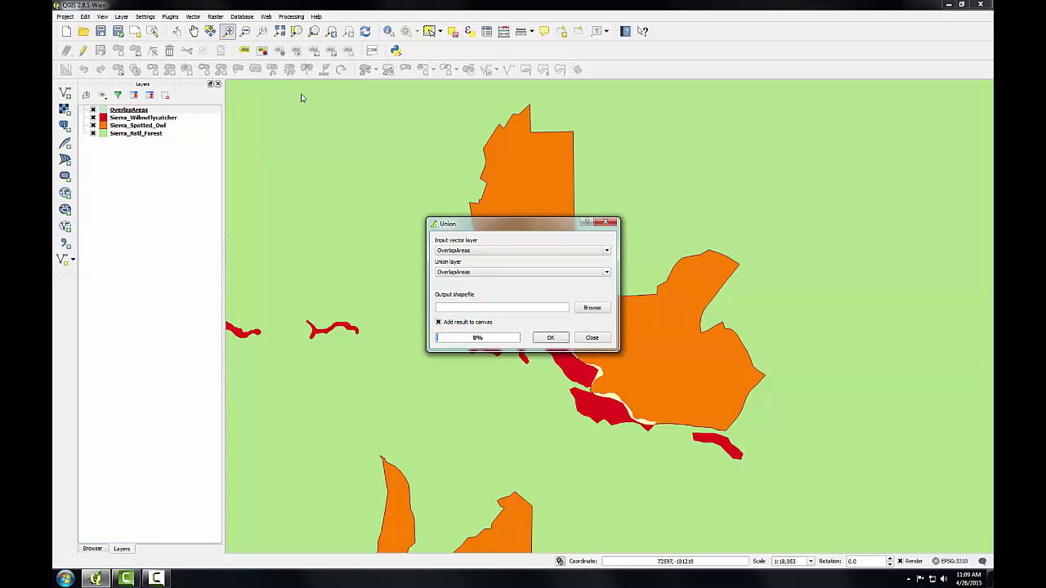
{"action": "left_click", "coordinate": [454, 250]}
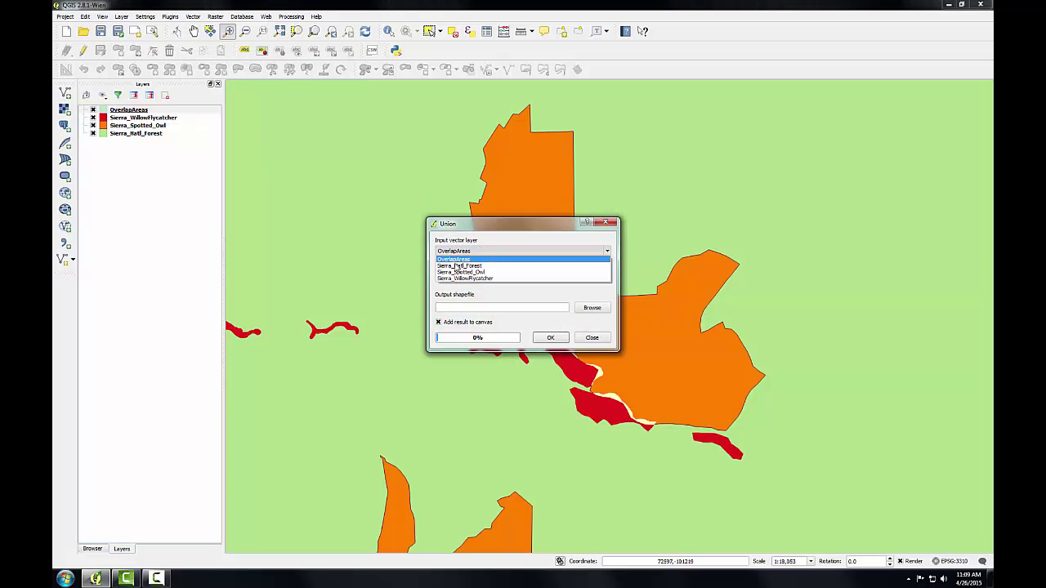
{"action": "left_click", "coordinate": [455, 273]}
{"action": "left_click", "coordinate": [457, 273]}
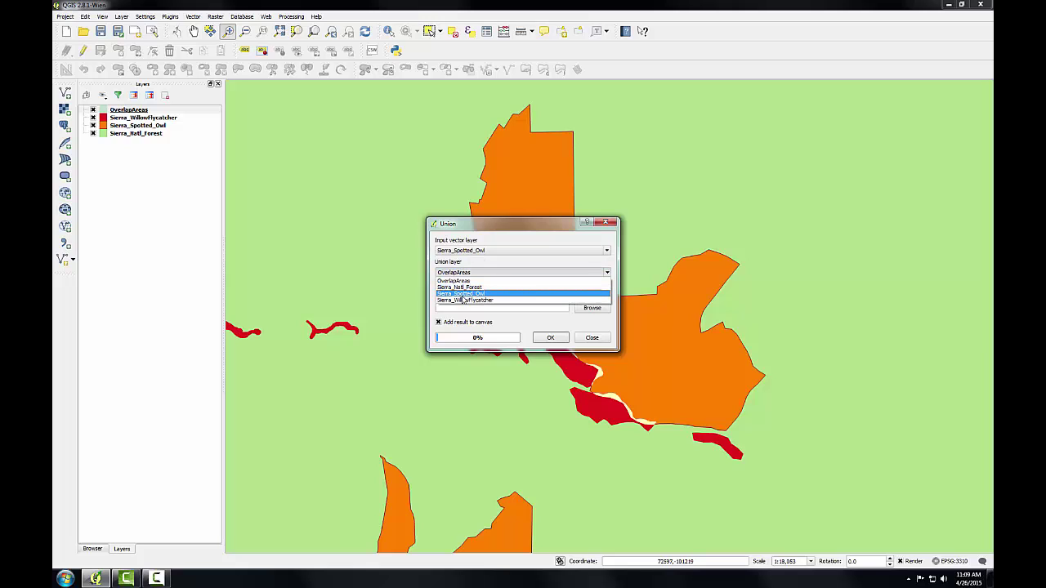
{"action": "left_click", "coordinate": [463, 301]}
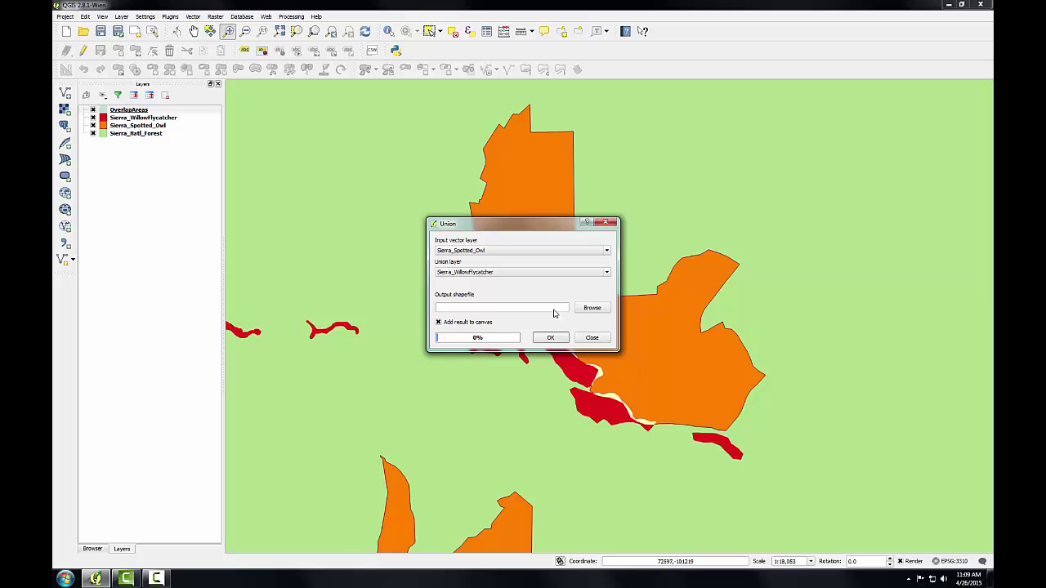
Save the union output as CombinedHabitat.shp and run the union
{"action": "left_click", "coordinate": [589, 310]}
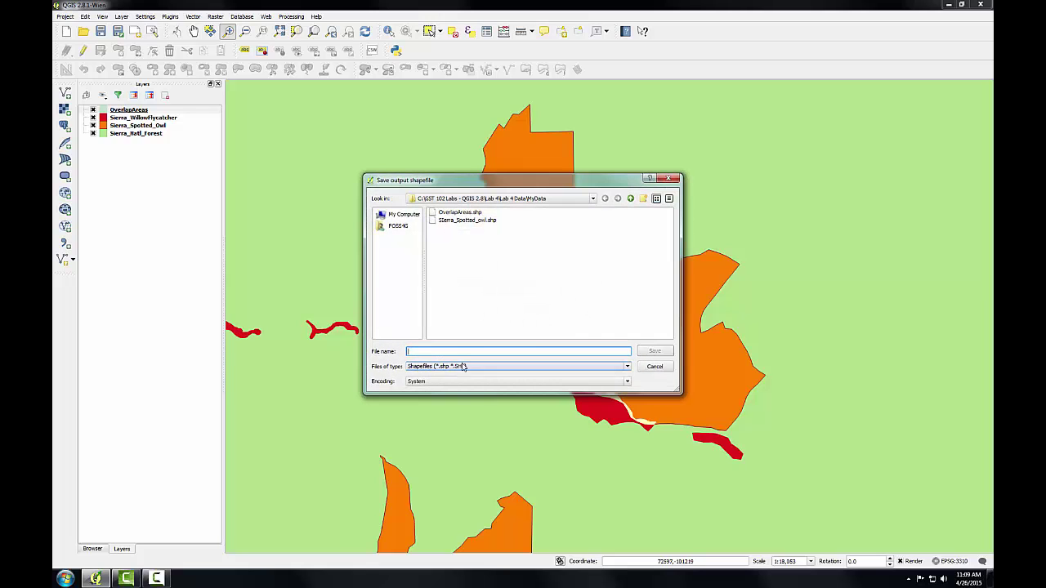
{"action": "type", "text": "Con"}
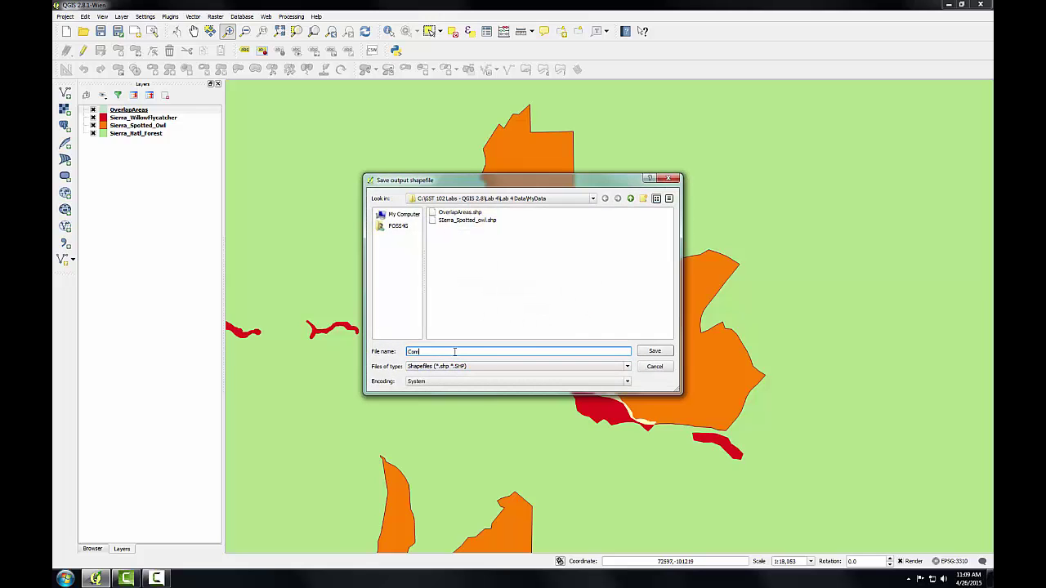
{"action": "type", "text": "binedHabitat"}
{"action": "key", "text": "Return"}
{"action": "left_click", "coordinate": [545, 337]}
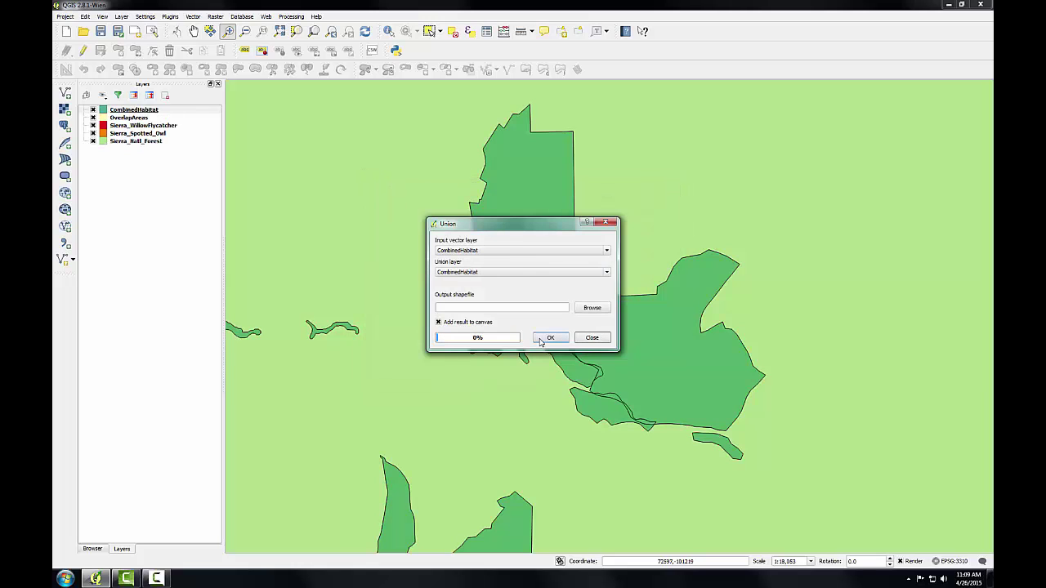
{"action": "left_click", "coordinate": [591, 337]}
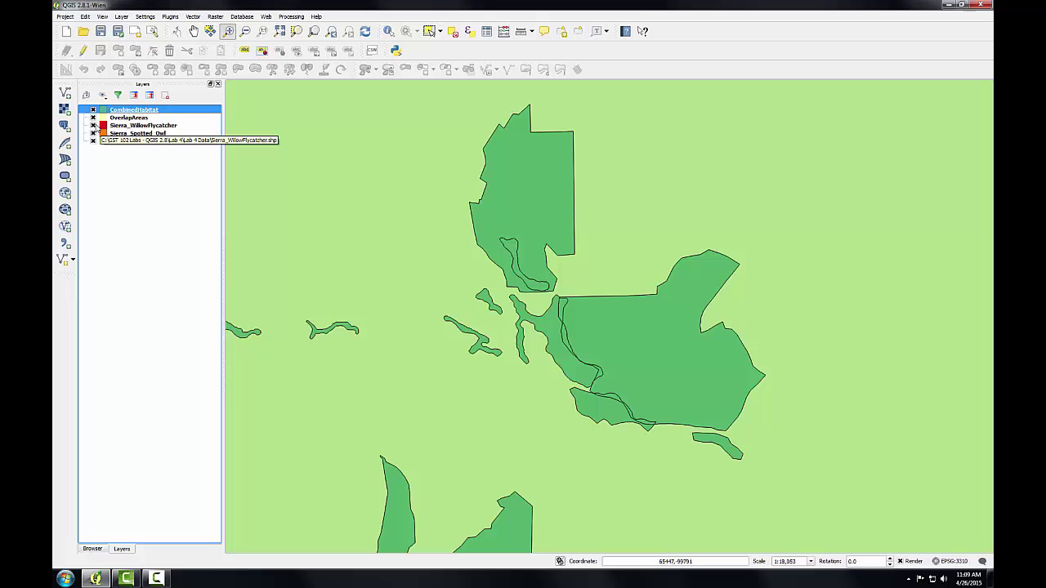
Hide the Sierra_WillowFlycatcher and Sierra_Spotted_Owl layers
{"action": "left_click", "coordinate": [92, 125]}
{"action": "left_click", "coordinate": [92, 134]}
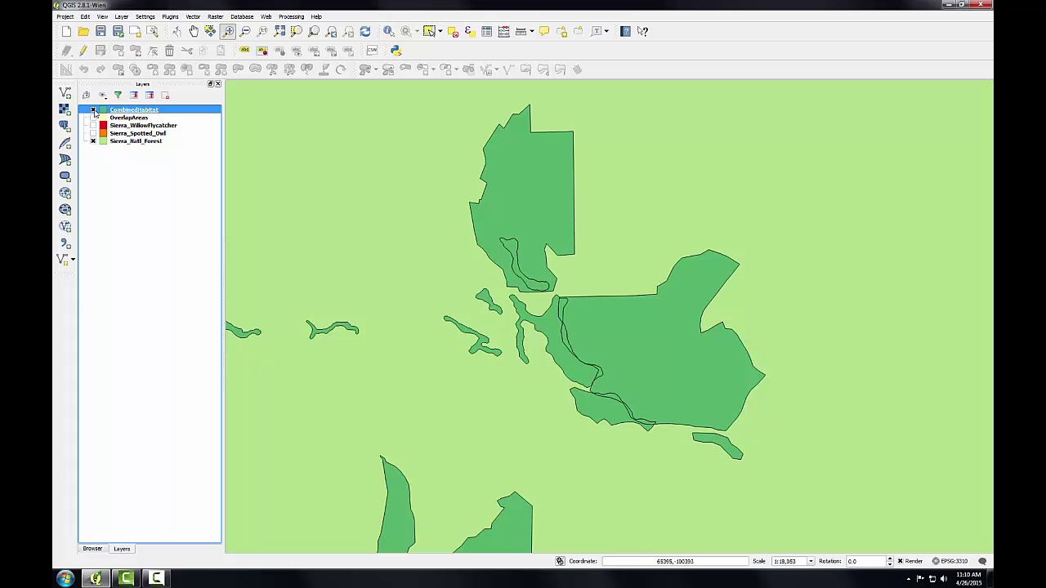
Identify the top CombinedHabitat polygon and the flycatcher strip inside it, then close the results
{"action": "left_click", "coordinate": [389, 31]}
{"action": "left_click", "coordinate": [516, 215]}
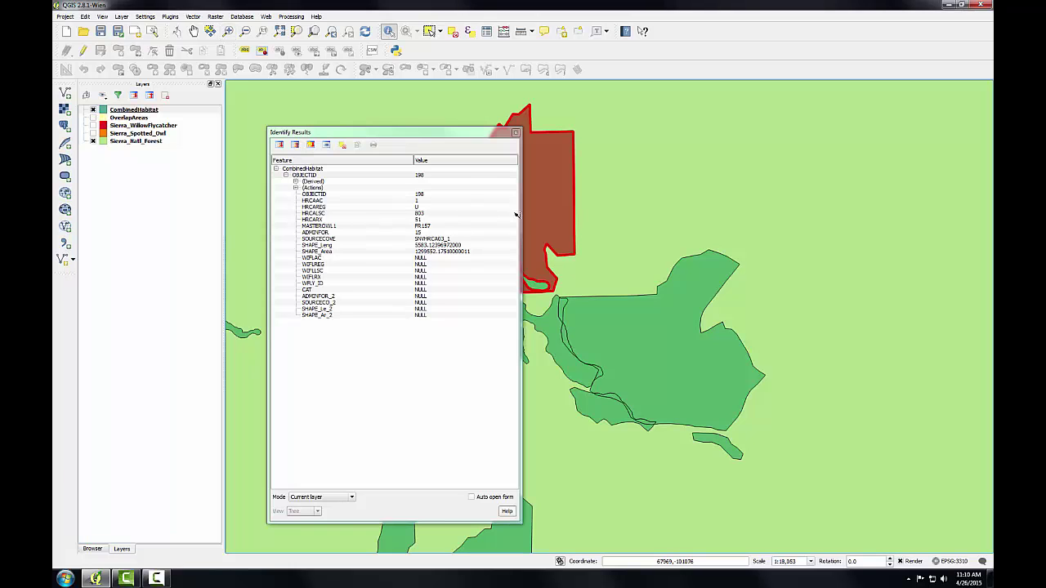
{"action": "left_click_drag", "start_coordinate": [385, 133], "coordinate": [289, 117]}
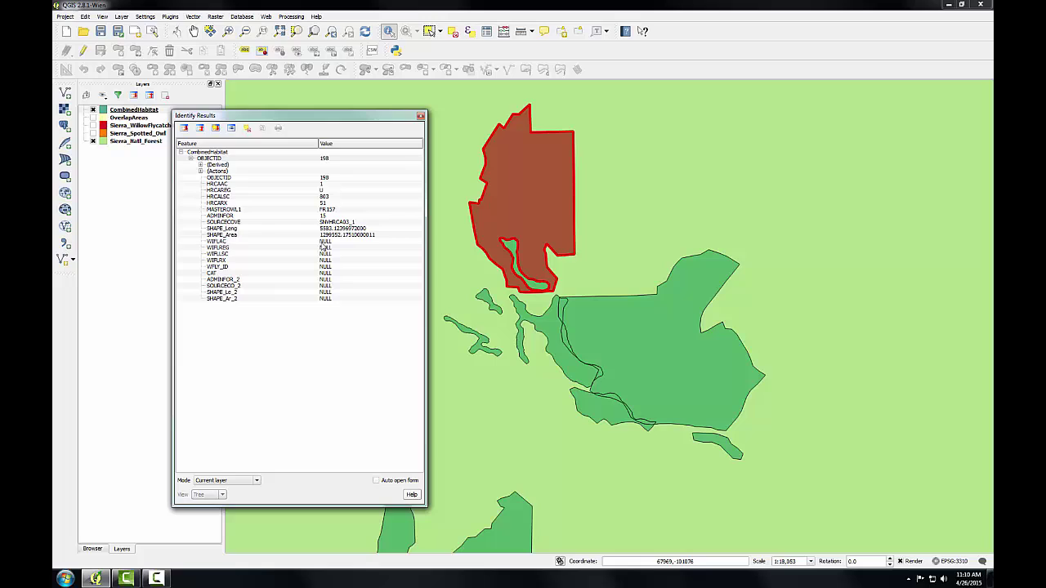
{"action": "left_click", "coordinate": [513, 249]}
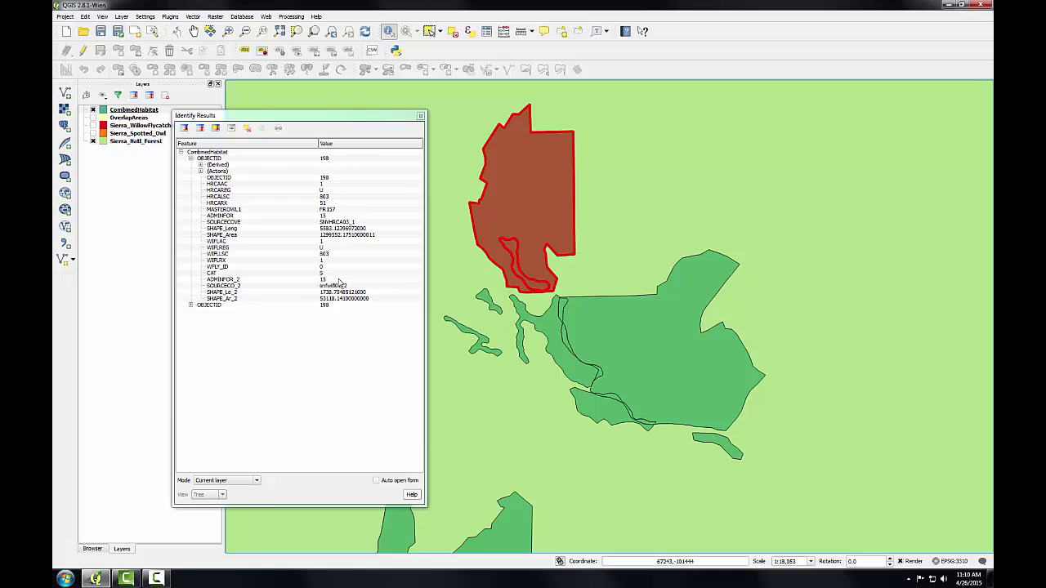
{"action": "left_click", "coordinate": [419, 116]}
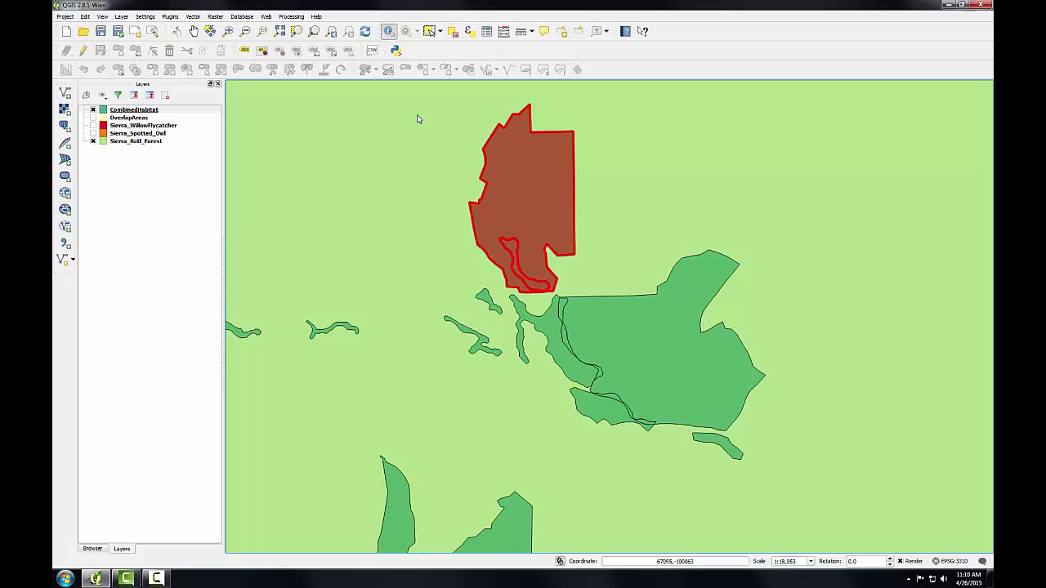
Open the Dissolve tool on CombinedHabitat with the dissolve field set to --- Dissolve all ---
{"action": "left_click", "coordinate": [192, 17]}
{"action": "mouse_move", "coordinate": [207, 49]}
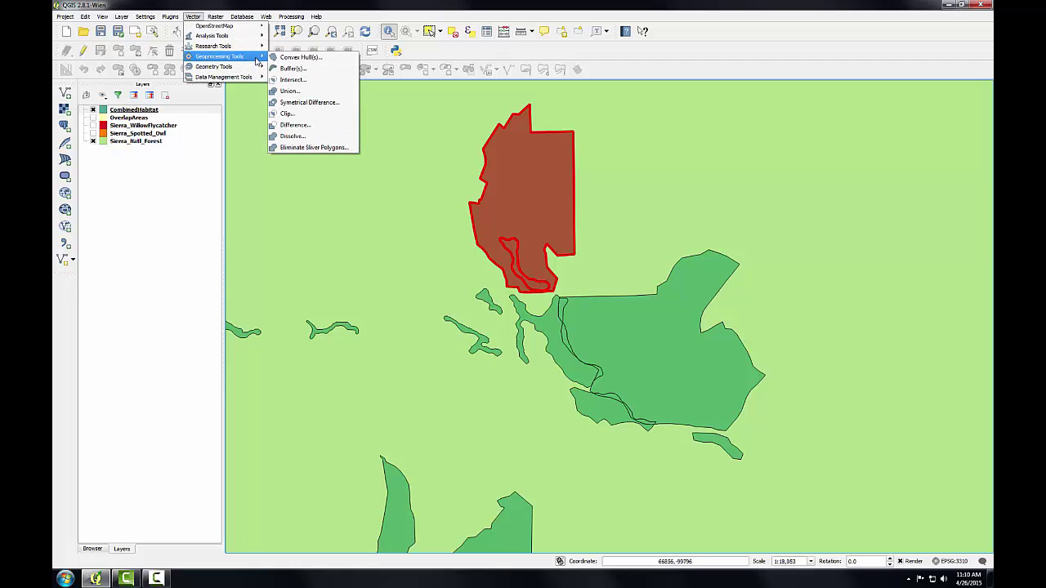
{"action": "left_click", "coordinate": [295, 135]}
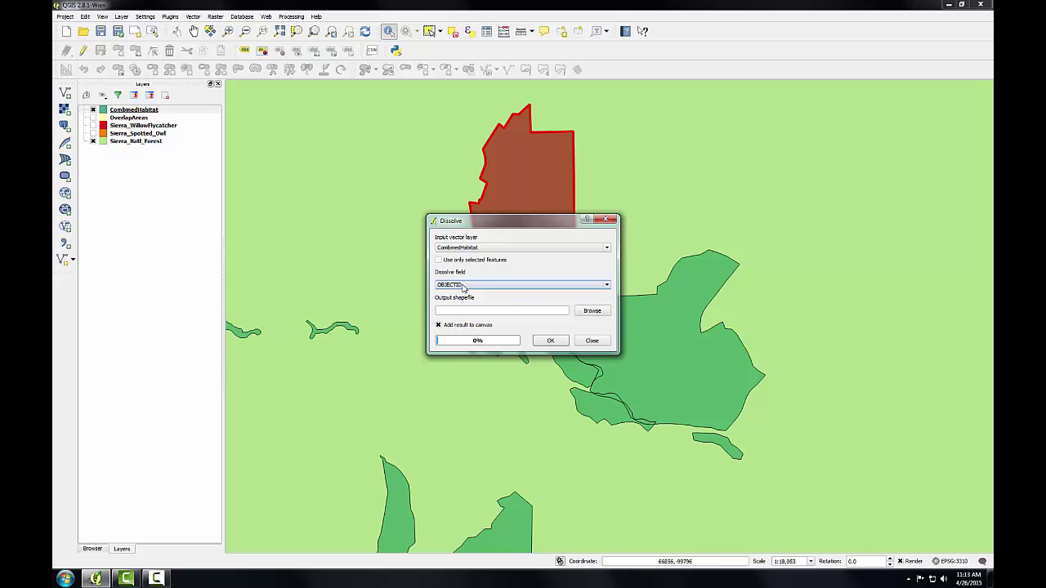
{"action": "left_click", "coordinate": [463, 285]}
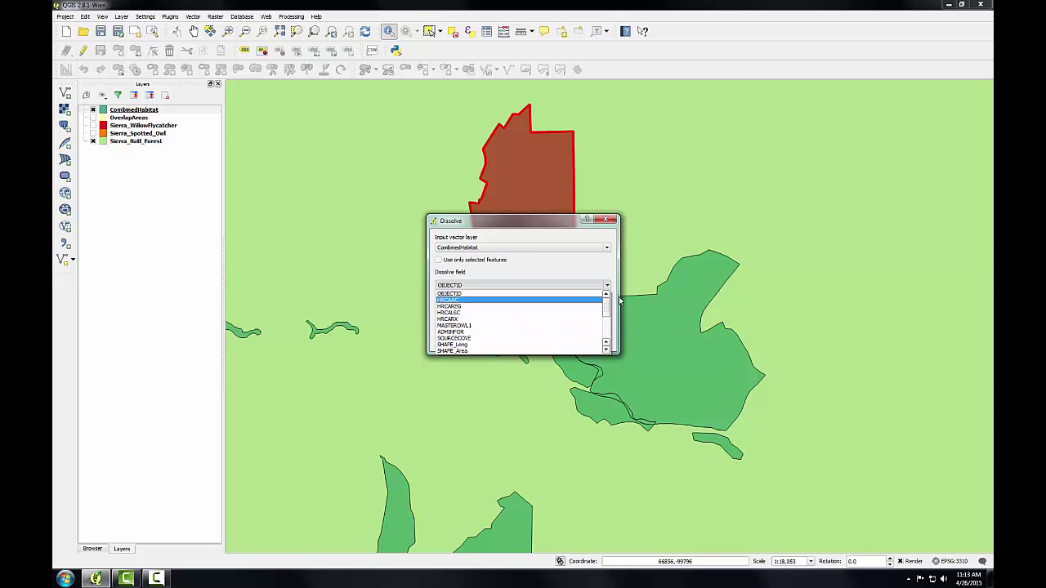
{"action": "left_click_drag", "start_coordinate": [607, 312], "coordinate": [605, 337]}
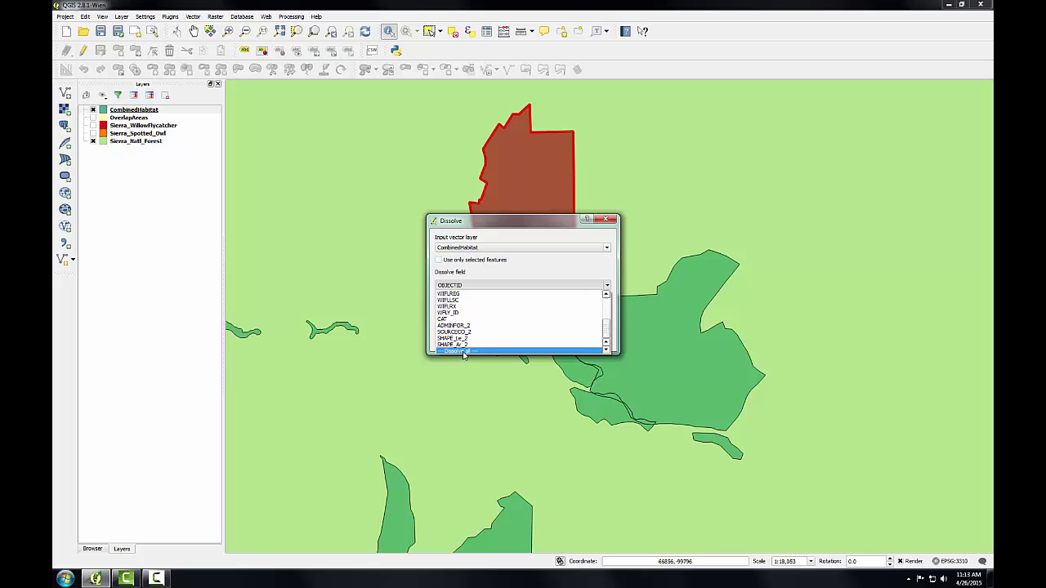
{"action": "left_click", "coordinate": [463, 351]}
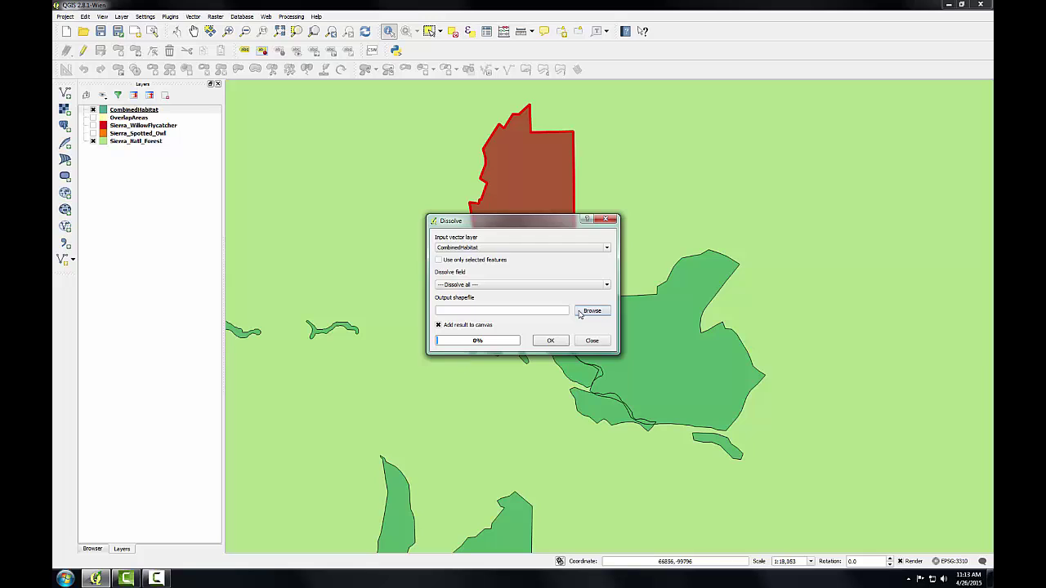
Save the dissolve output as CombinedHabitat_dissolve.shp and run the dissolve
{"action": "left_click", "coordinate": [591, 310]}
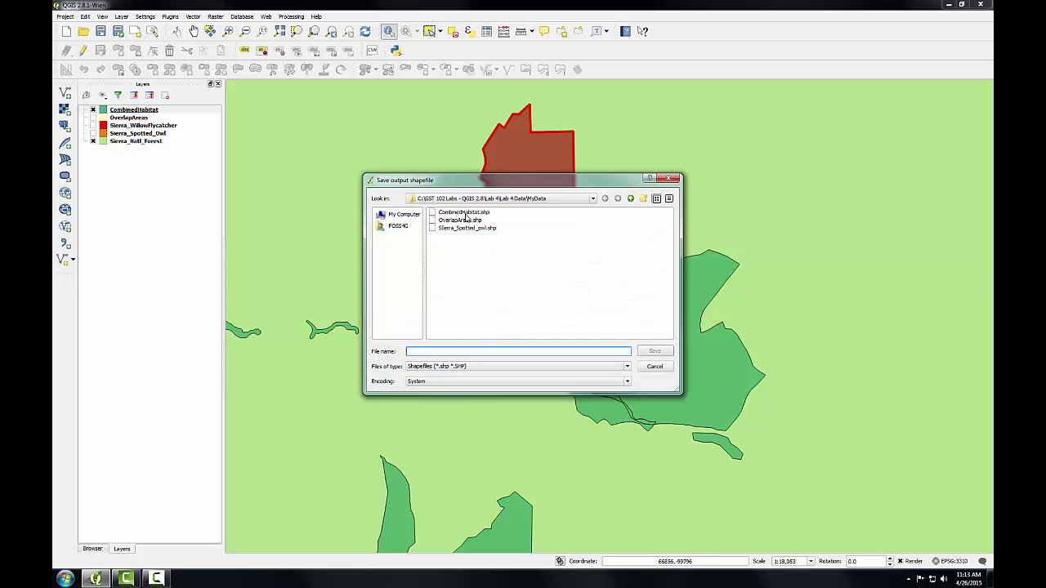
{"action": "left_click", "coordinate": [463, 212]}
{"action": "left_click", "coordinate": [447, 351]}
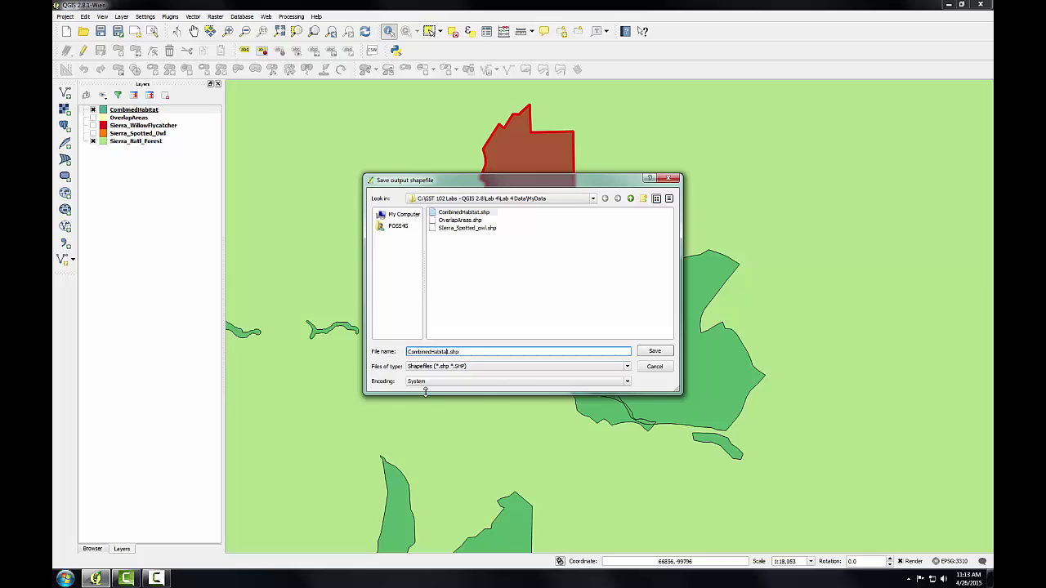
{"action": "type", "text": "_dissolve"}
{"action": "left_click", "coordinate": [646, 350]}
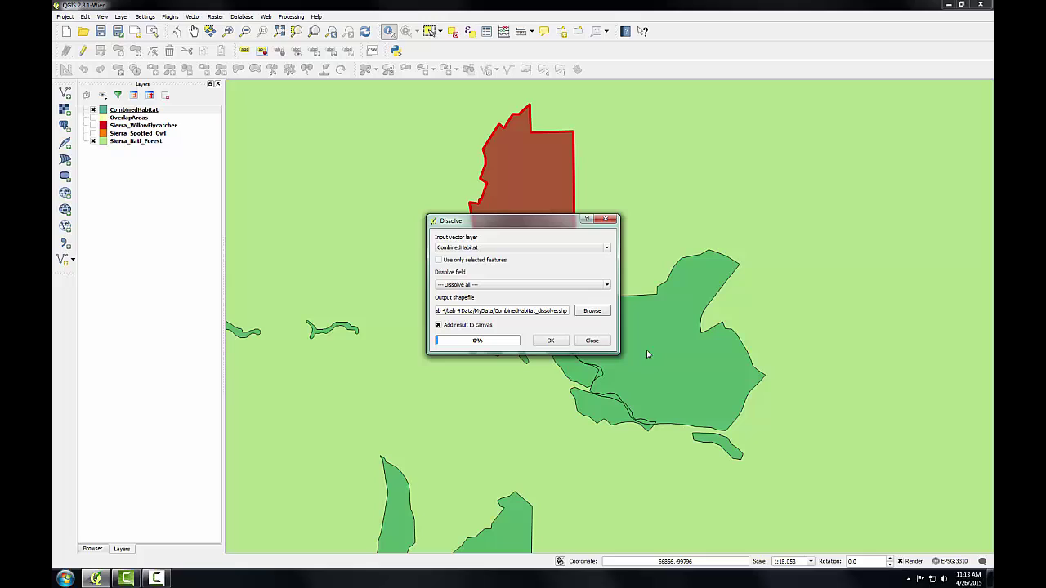
{"action": "left_click", "coordinate": [550, 341]}
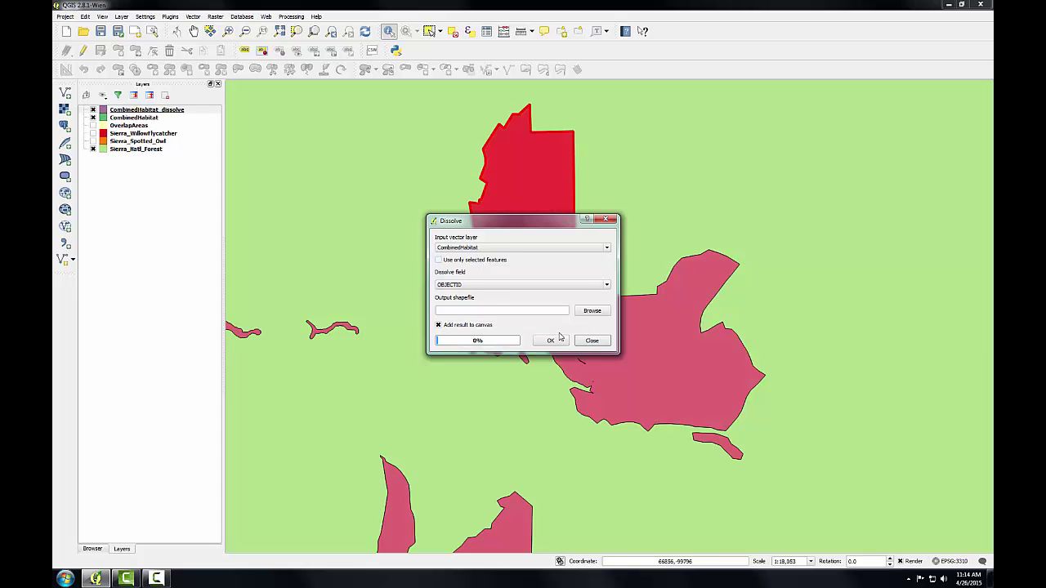
Close the Dissolve tool, zoom to full extent, and adjust layer visibility to show the dissolved habitat
{"action": "left_click", "coordinate": [593, 341]}
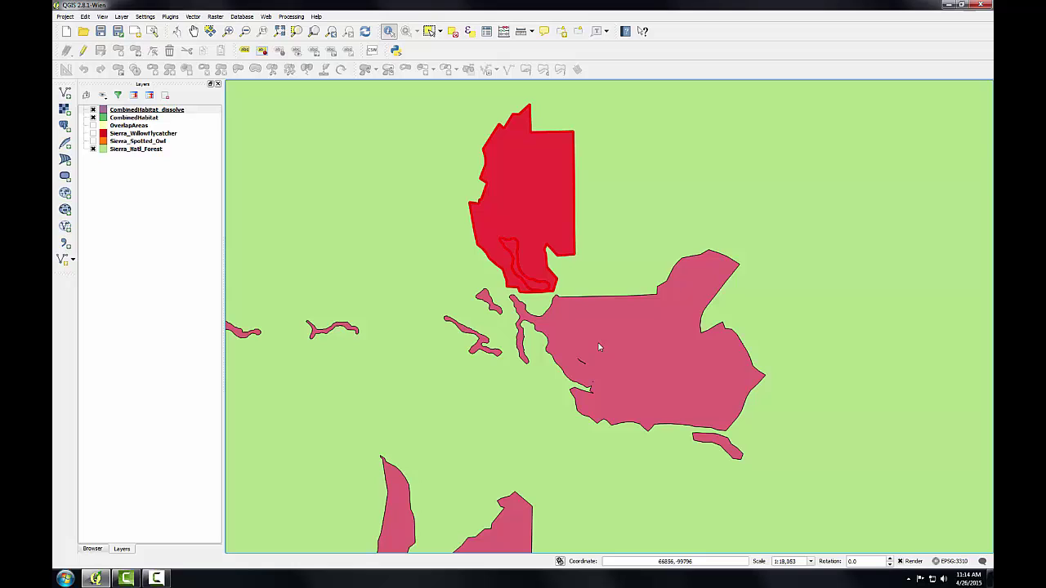
{"action": "left_click", "coordinate": [327, 34]}
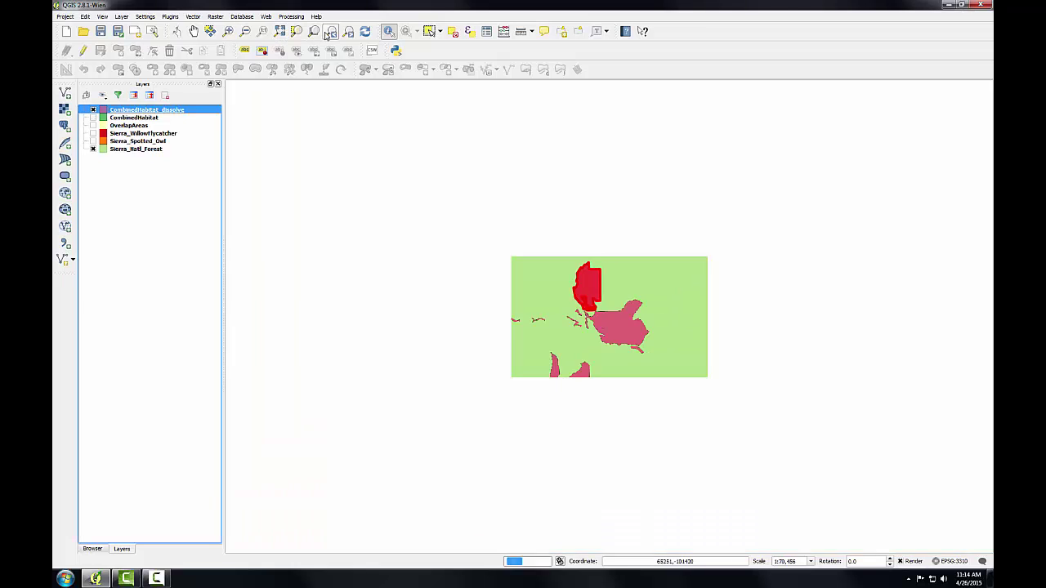
{"action": "left_click", "coordinate": [327, 34]}
{"action": "left_click", "coordinate": [94, 112]}
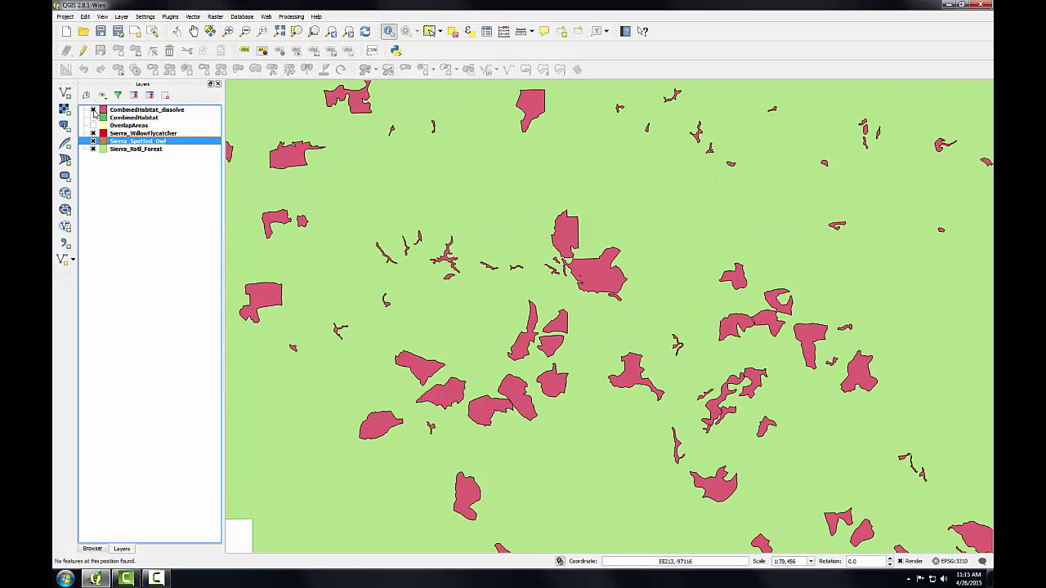